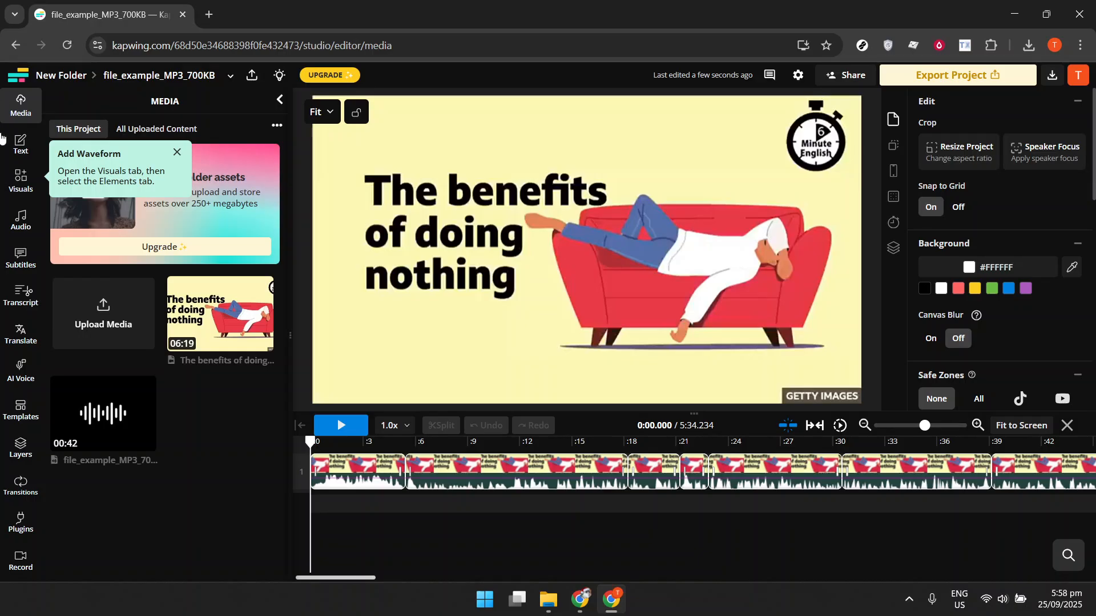
Add a bar-style waveform element generated from the project file "The benefits of doing nothing 6 Minute English.mp4".
left_click(20, 185)
scroll(171, 195, "down", 6)
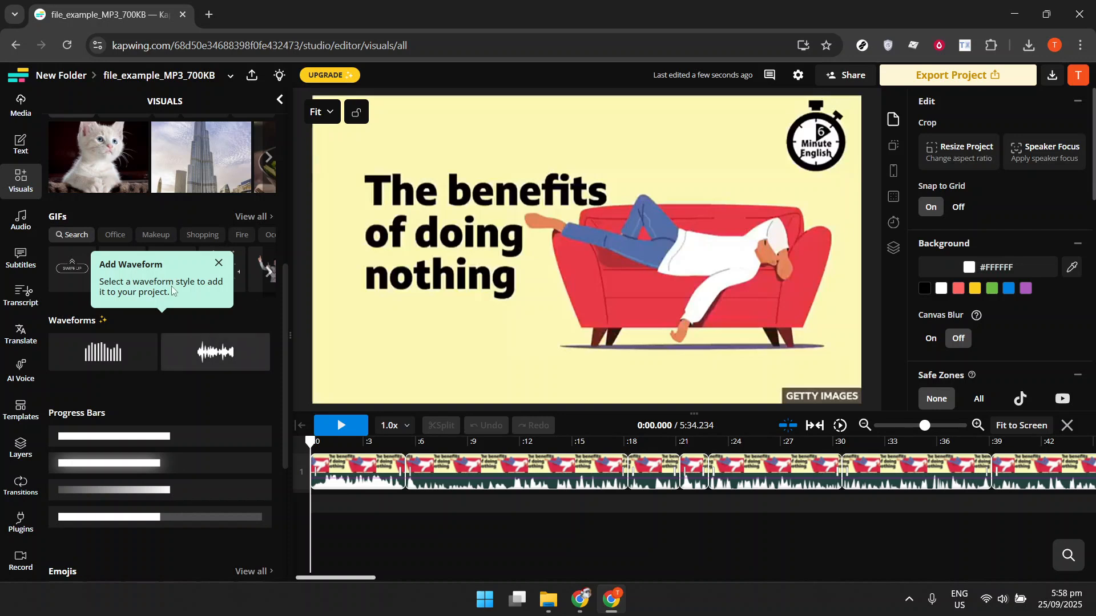
scroll(114, 217, "up", 6)
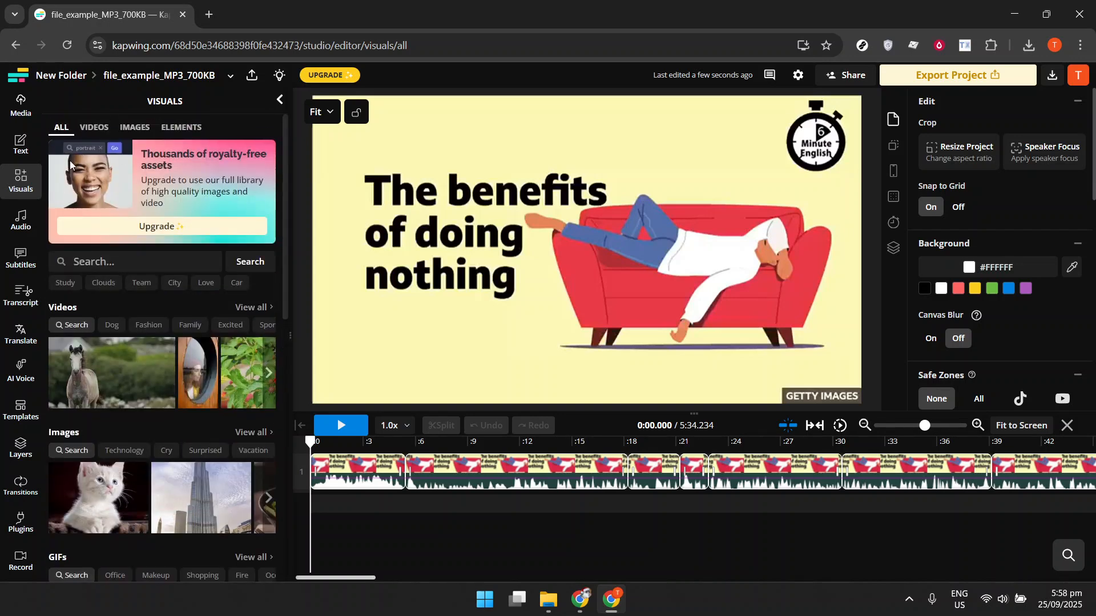
left_click(167, 134)
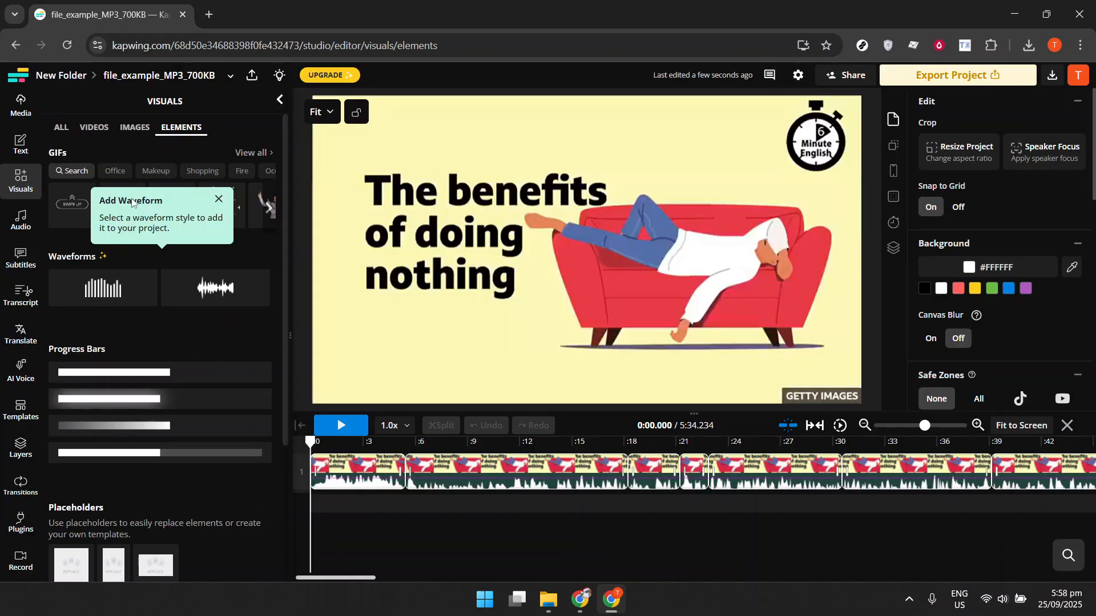
left_click(102, 301)
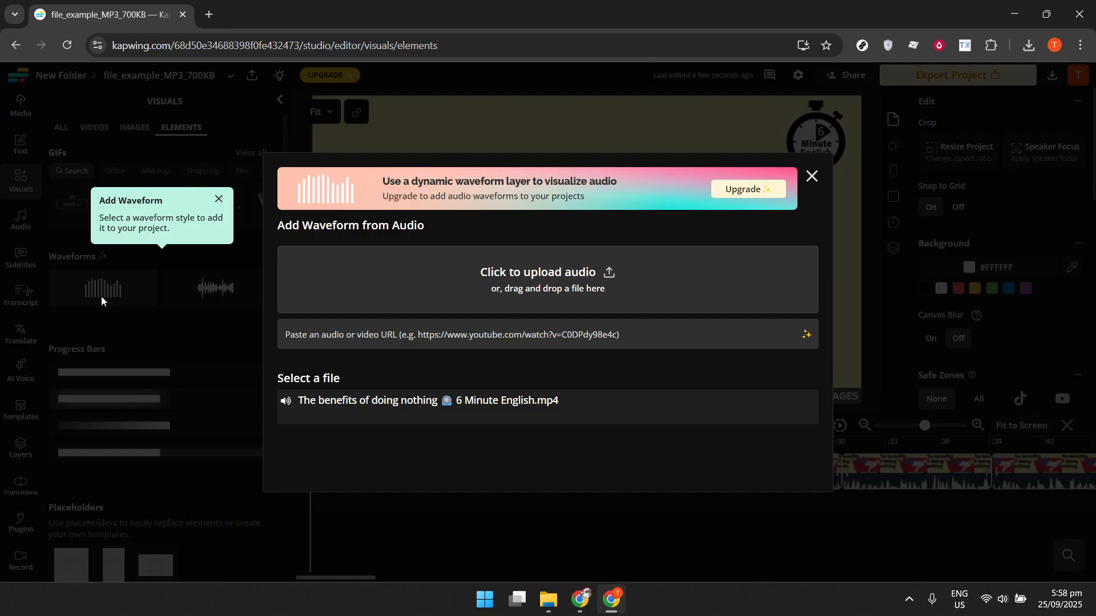
left_click(420, 294)
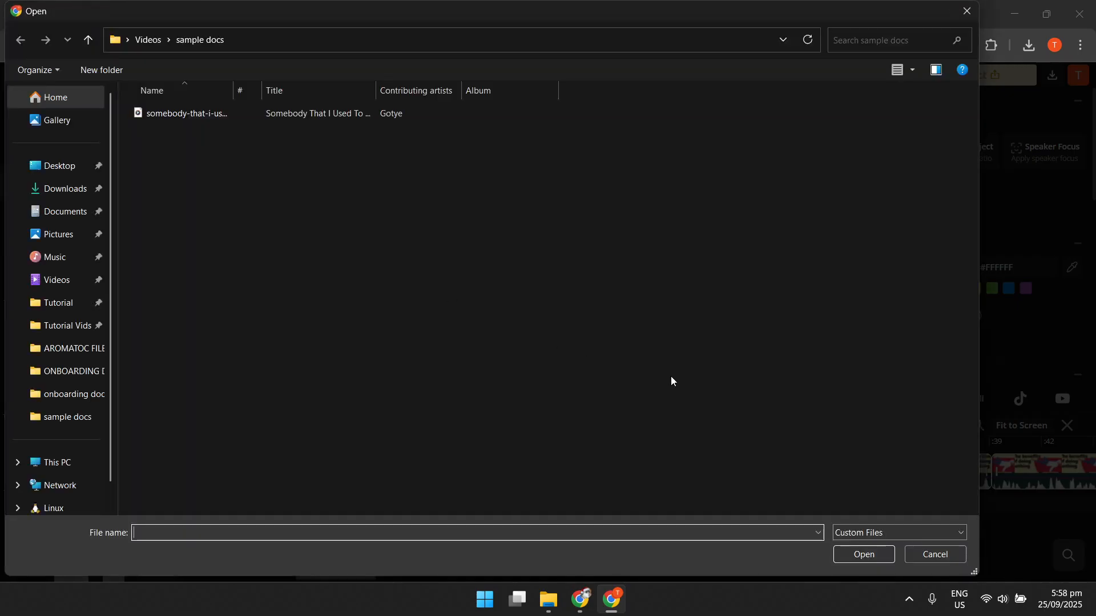
left_click(928, 555)
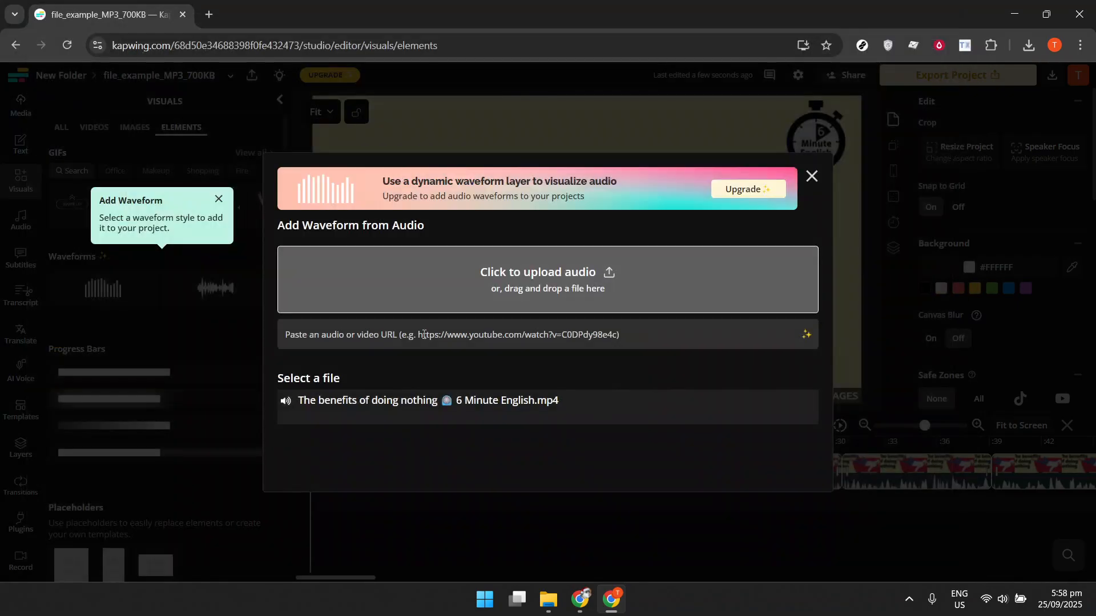
left_click(340, 402)
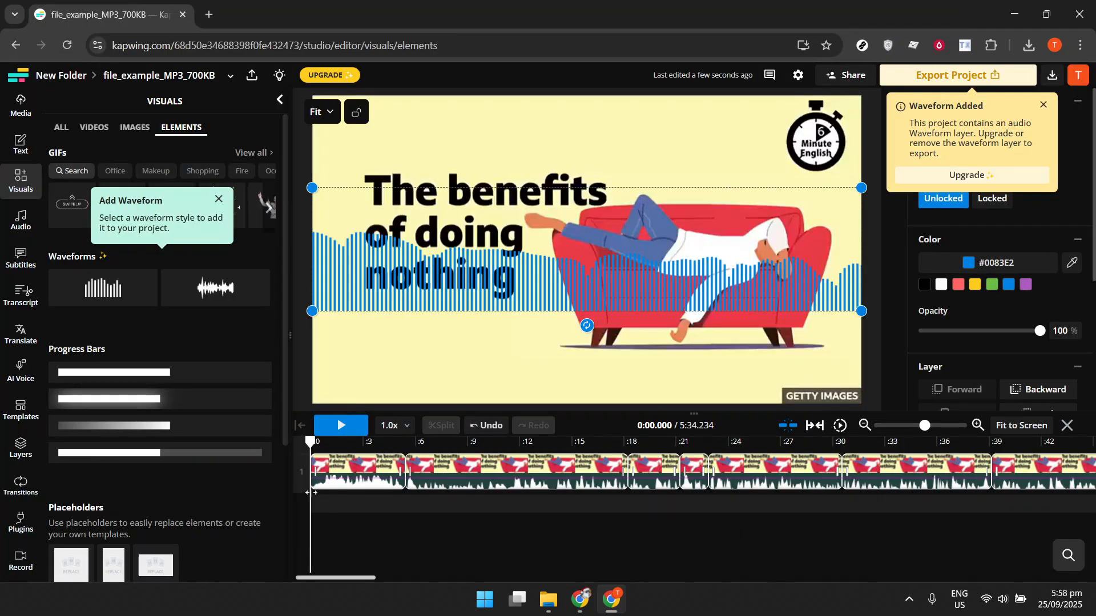
Add the project's 42-second file_example_MP3 audio to the timeline as a separate layer.
scroll(160, 379, "down", 3)
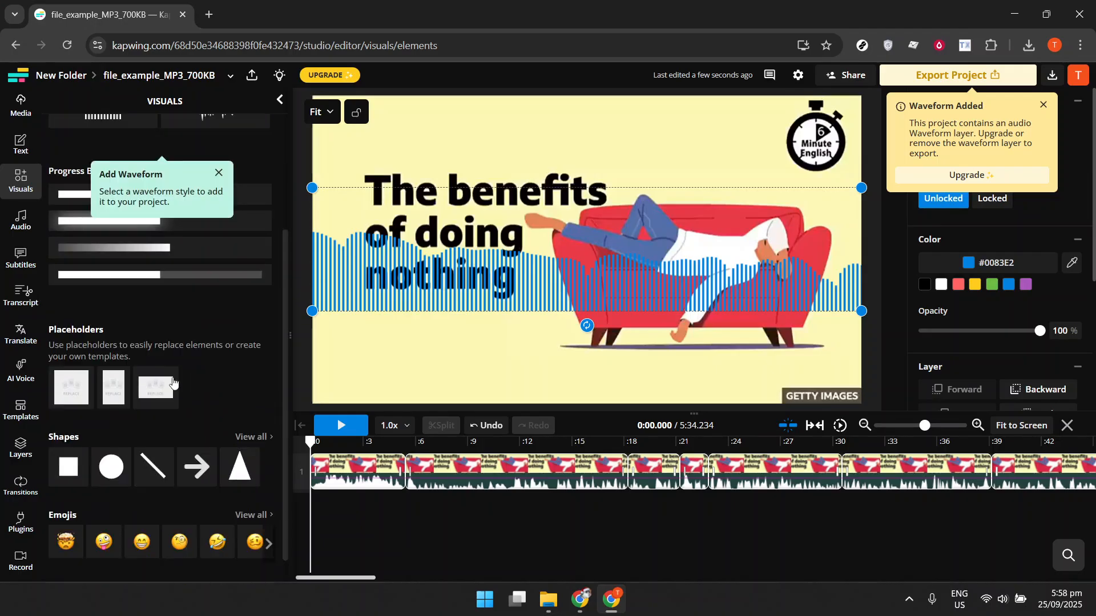
scroll(182, 399, "up", 3)
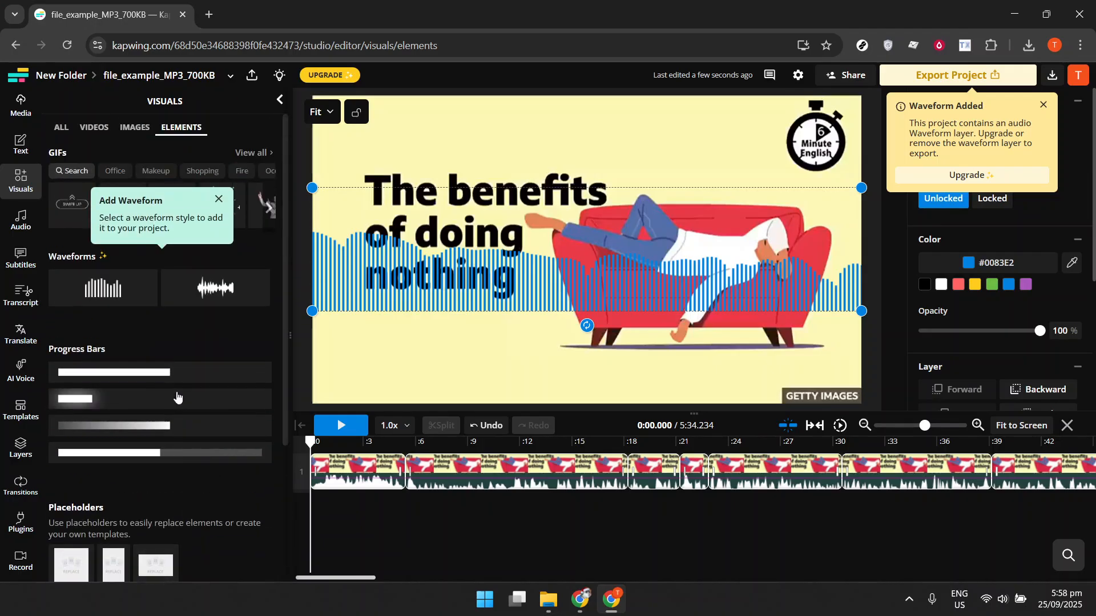
left_click_drag(115, 298, 218, 406)
mouse_move(103, 409)
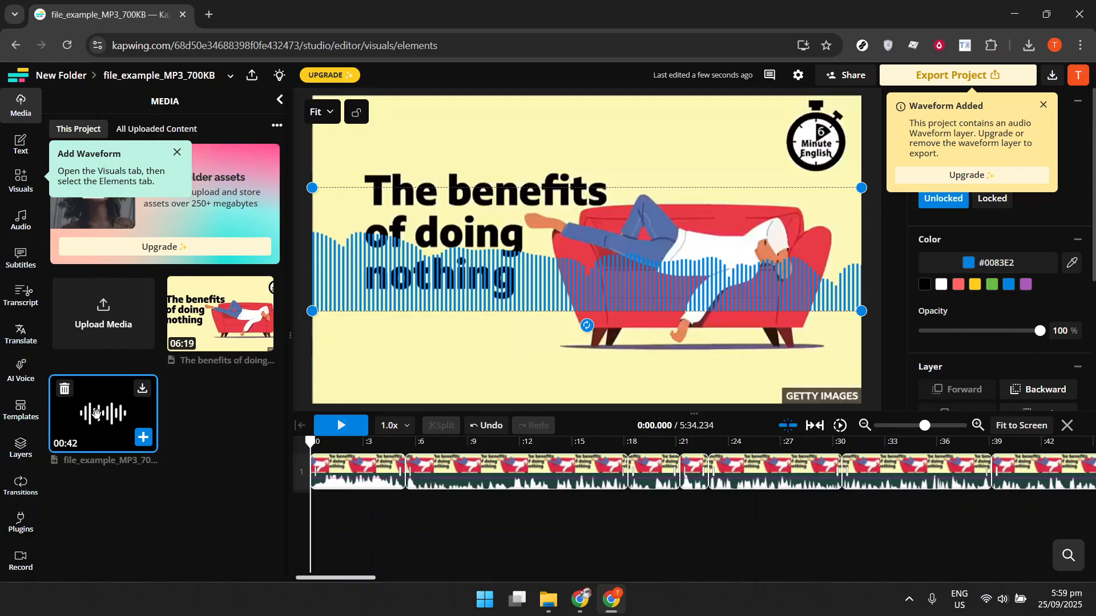
left_click(99, 413)
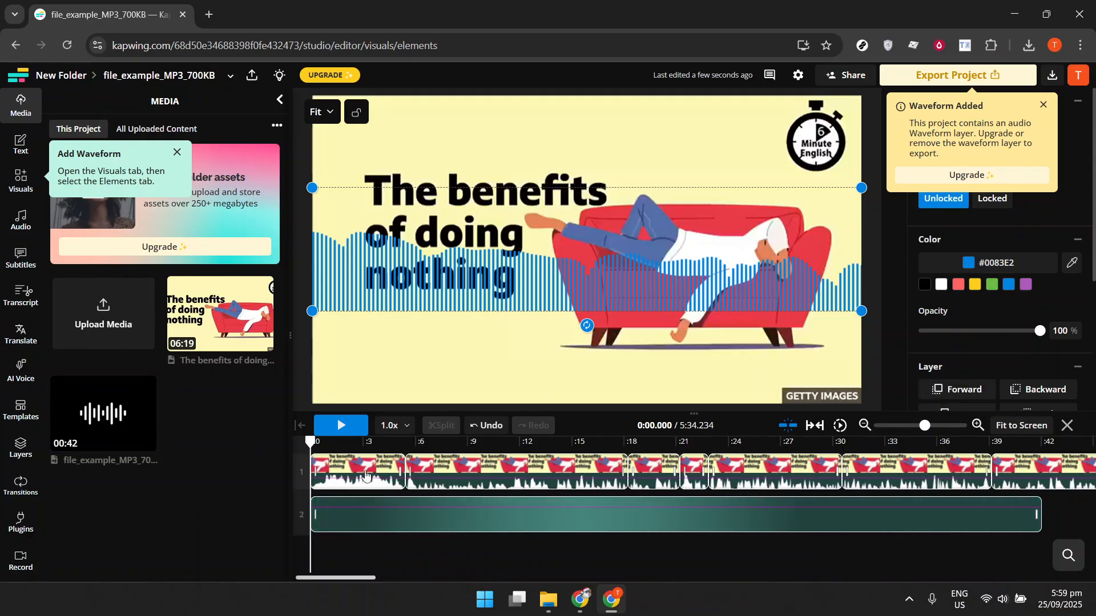
Select the MP3 audio layer on the timeline with the playhead at about 9.56 seconds.
right_click(502, 487)
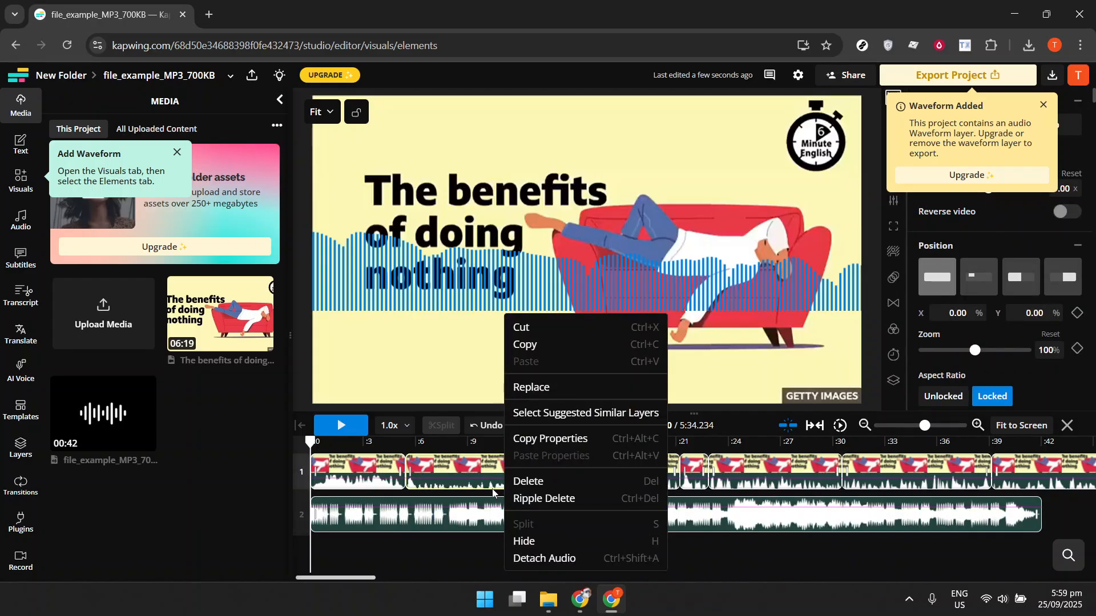
left_click(477, 526)
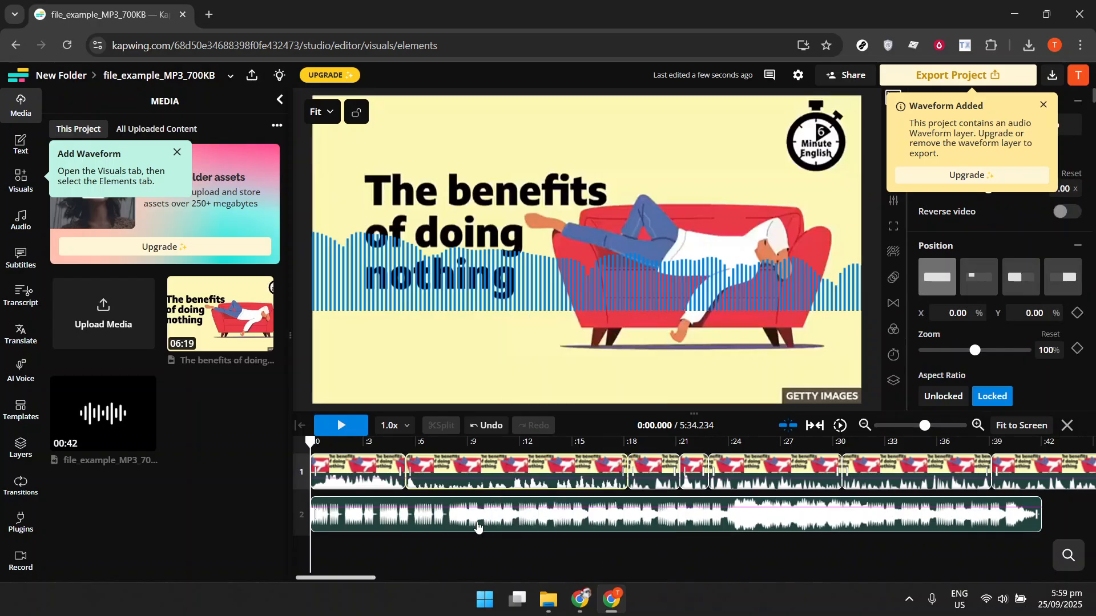
right_click(477, 526)
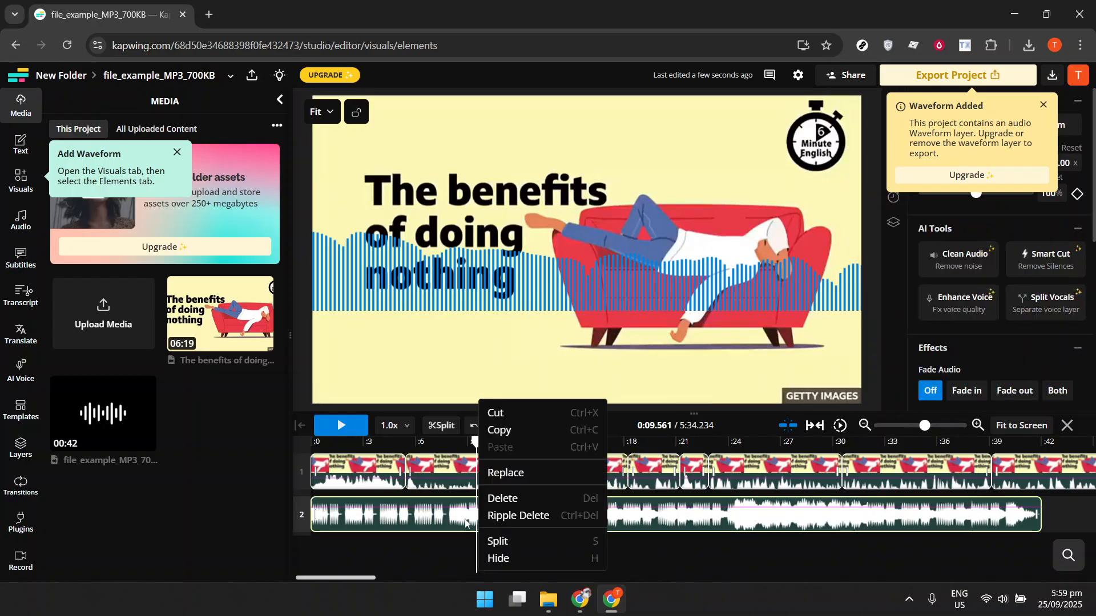
left_click(444, 518)
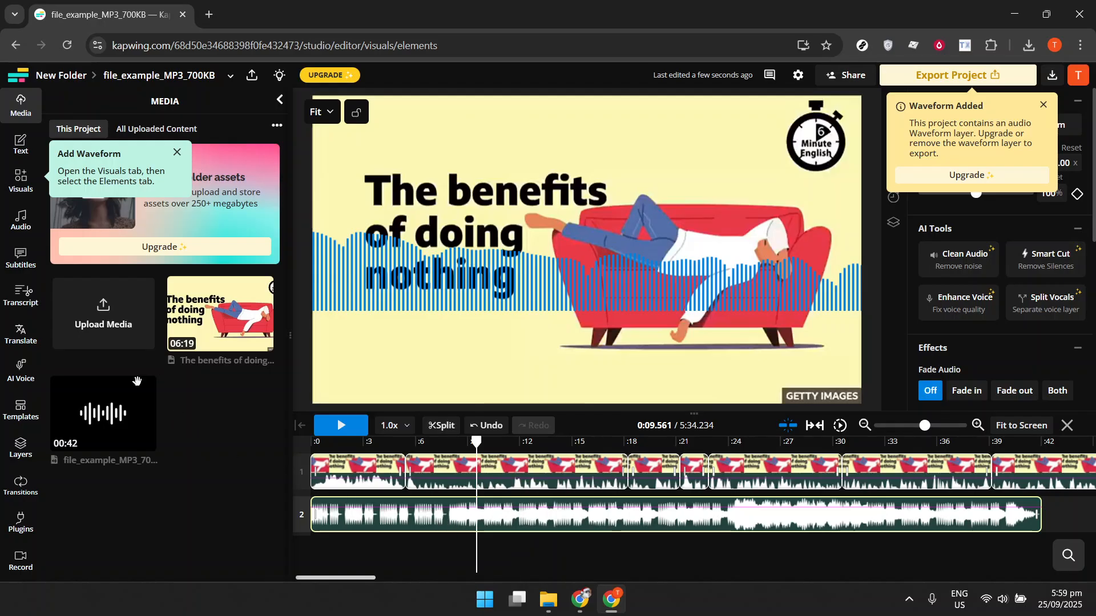
Request another bar-style waveform, uploading somebody-that-i-used-to-know-feat-kimbra-official-music-video from the sample docs folder as its audio source.
left_click(14, 194)
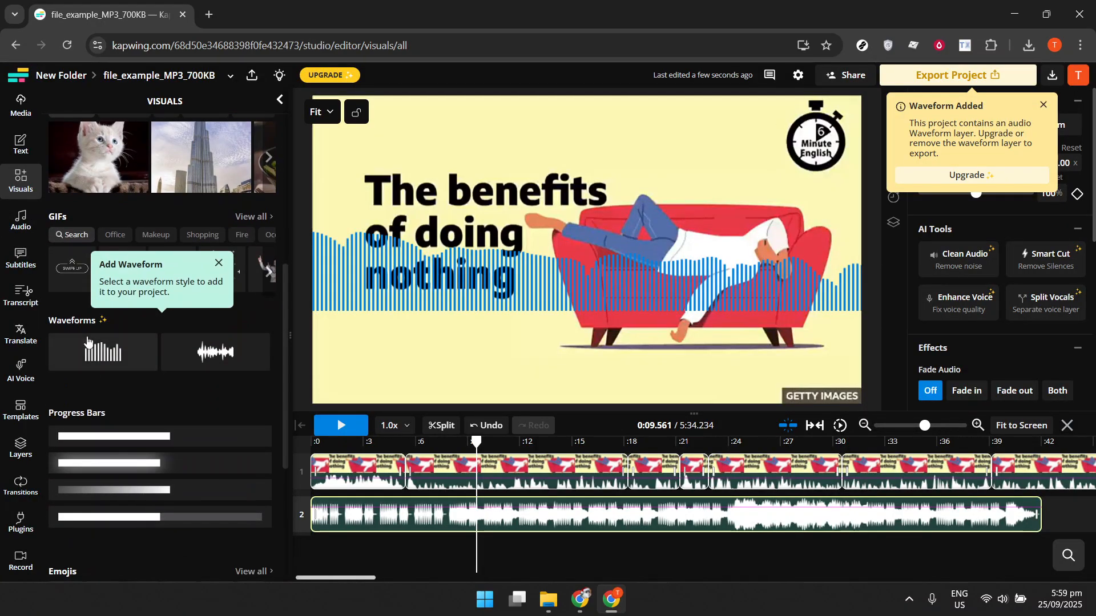
left_click(104, 354)
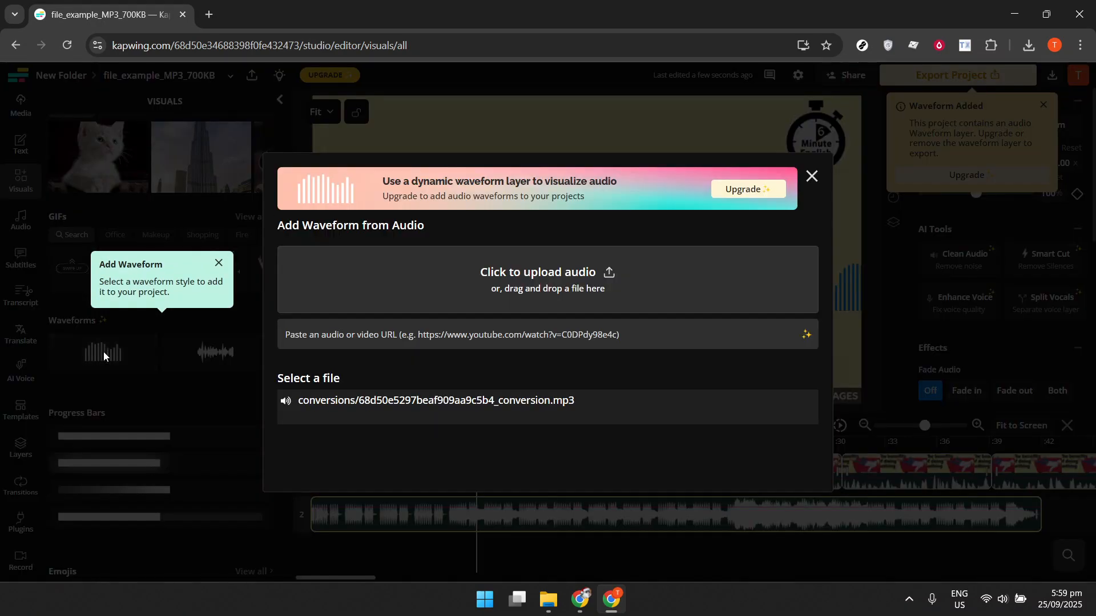
left_click(469, 292)
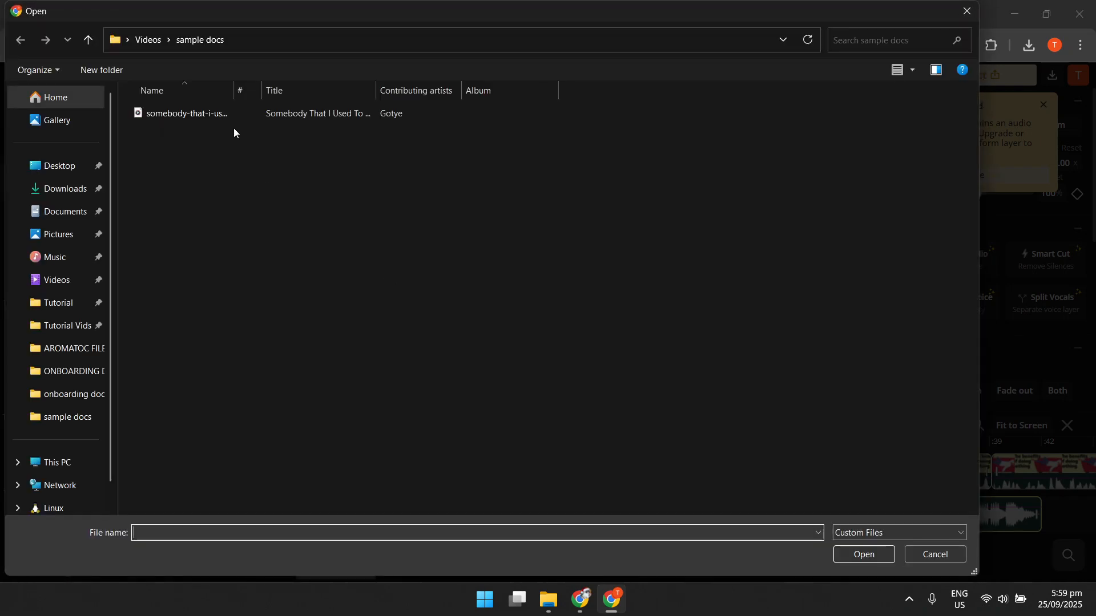
left_click(219, 117)
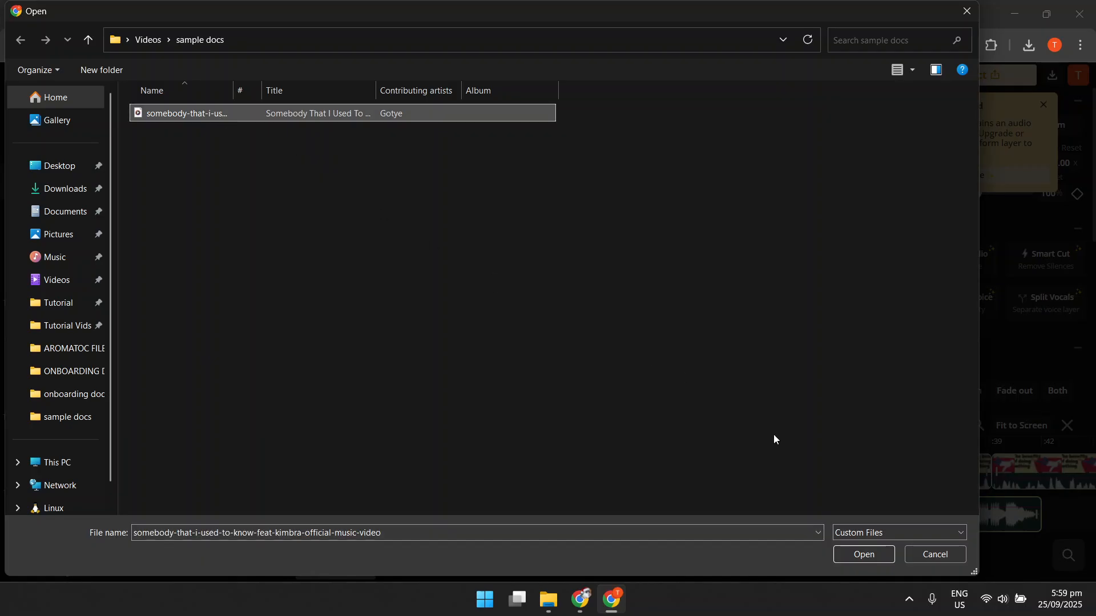
left_click(853, 549)
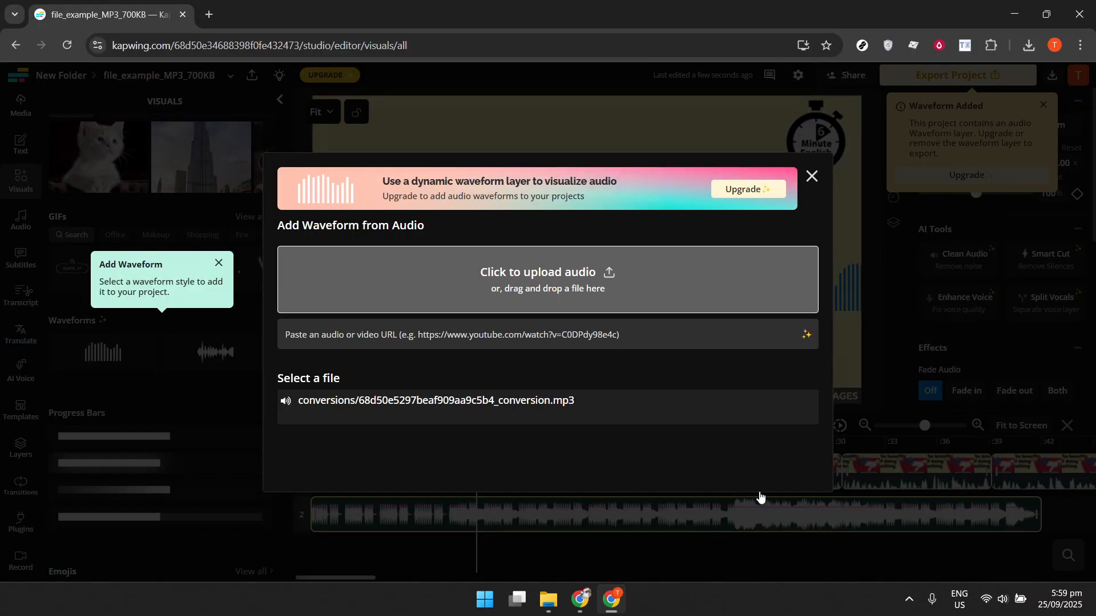
left_click(455, 378)
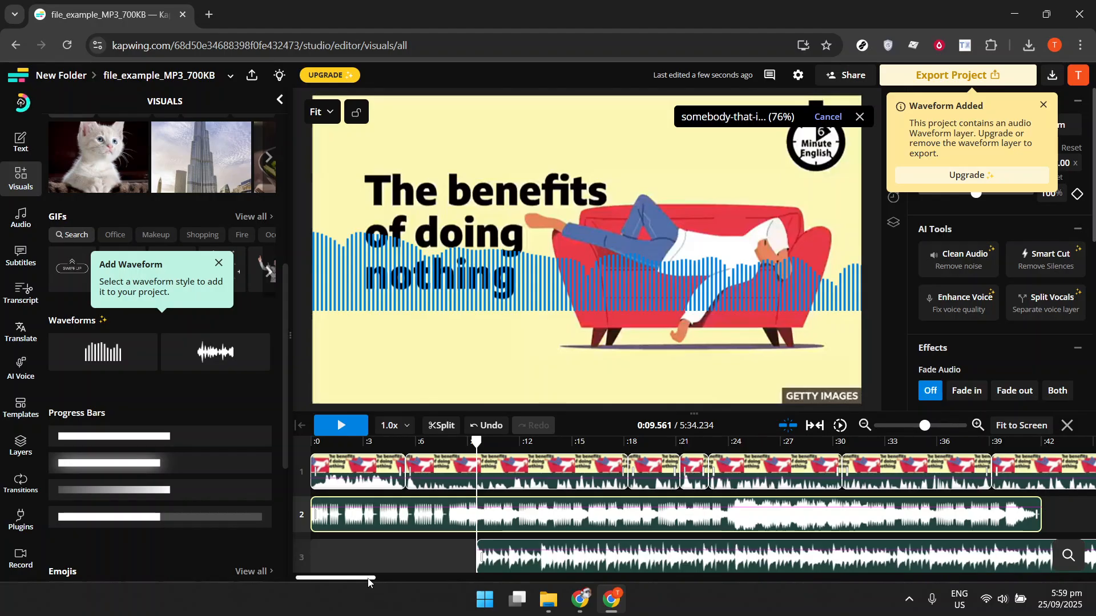
Select the newly uploaded audio layer and briefly preview the project with its waveform.
left_click_drag(368, 579, 382, 581)
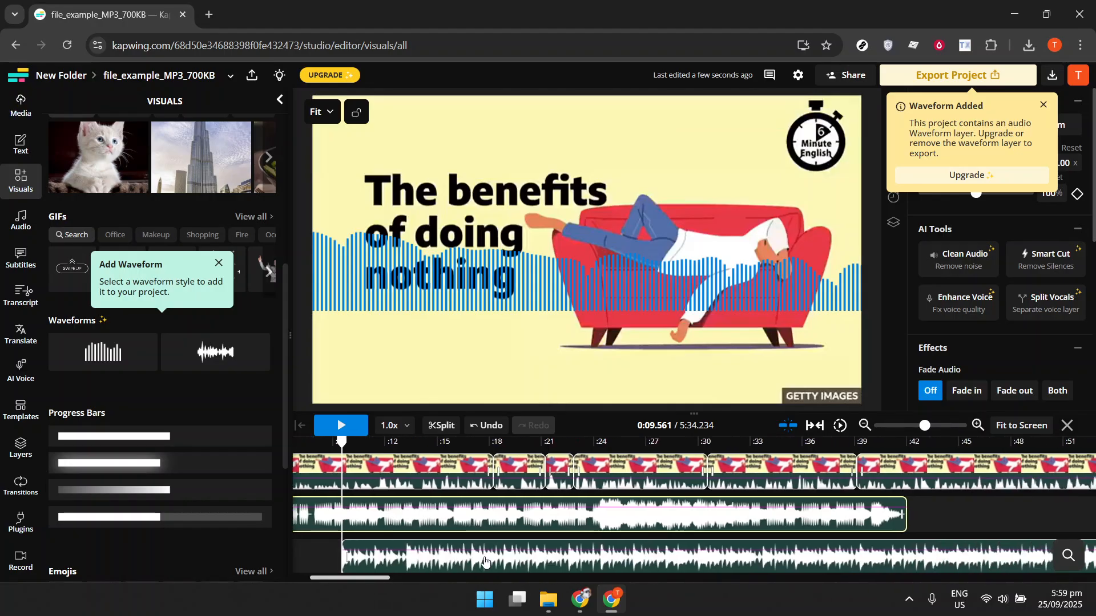
left_click(486, 564)
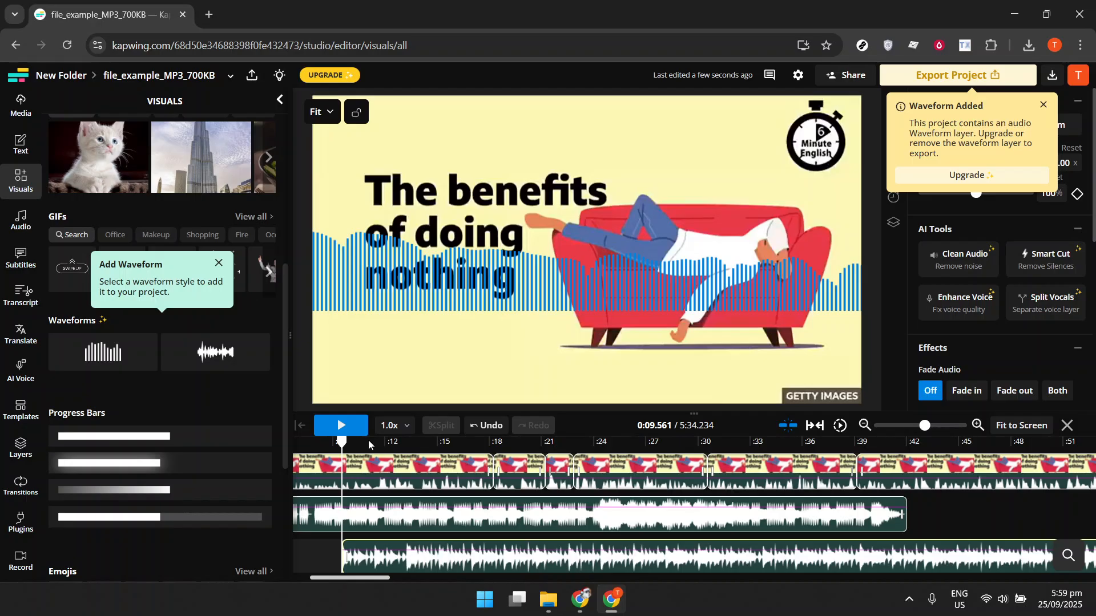
left_click(340, 429)
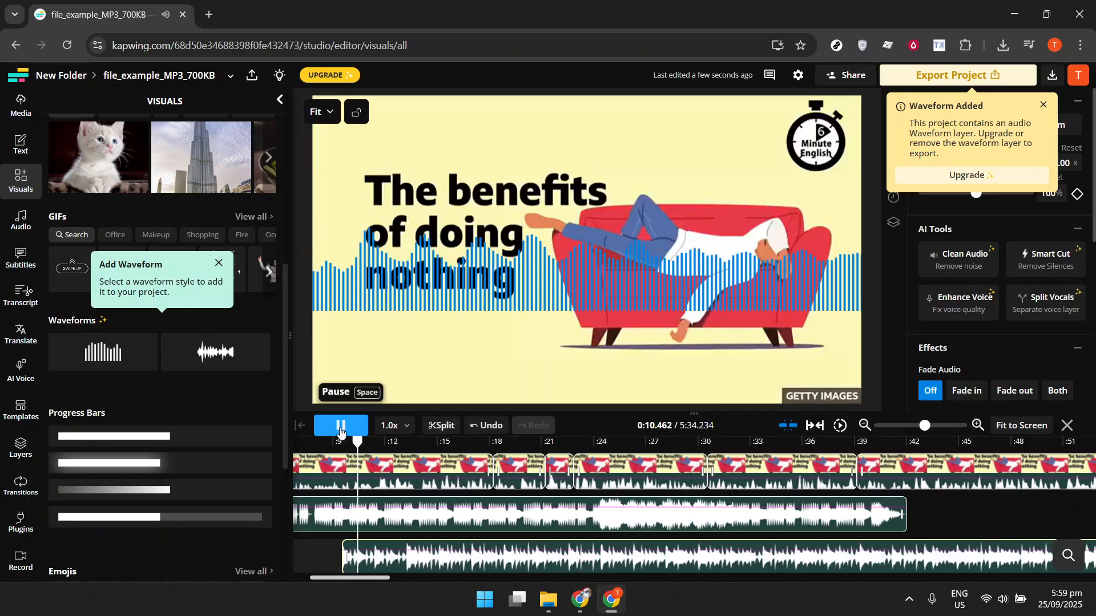
left_click(341, 429)
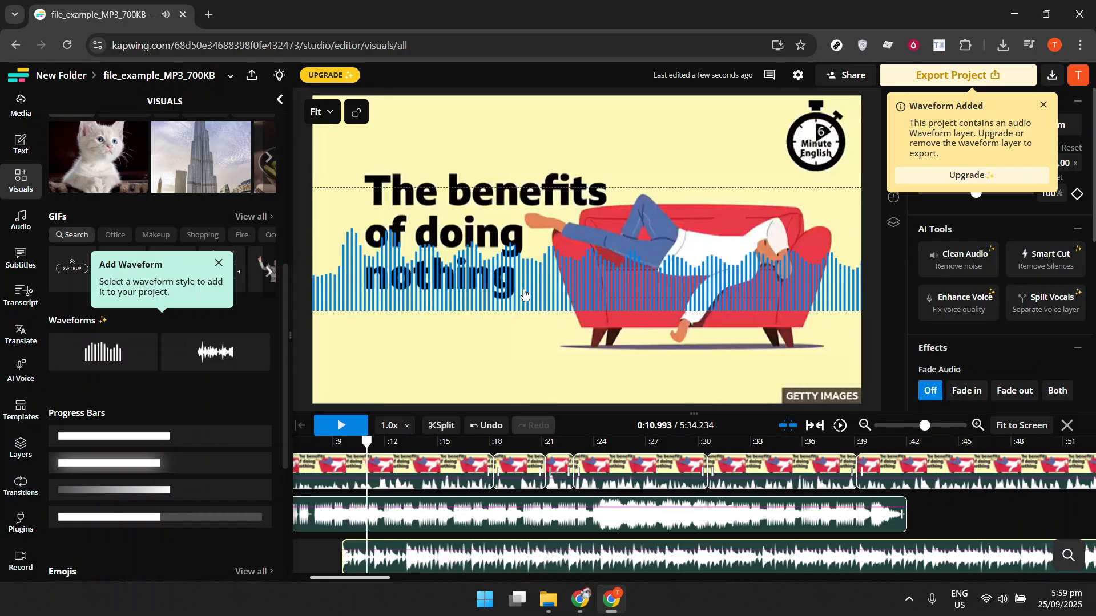
Move the blue waveform to the bottom edge of the canvas, align it to the full width, and preview its animation.
left_click_drag(528, 297, 538, 383)
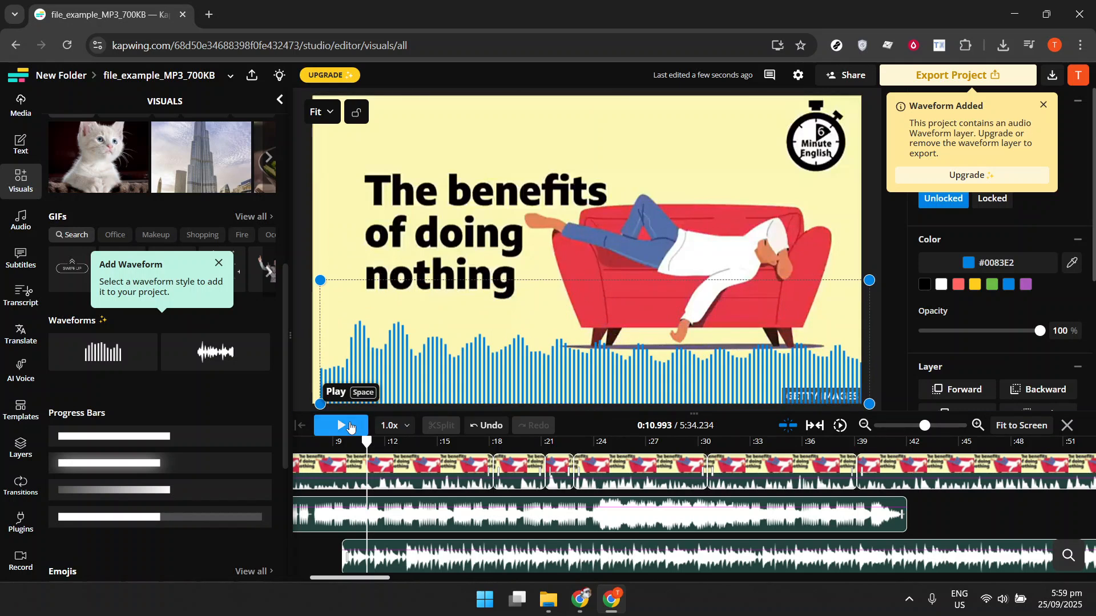
left_click(350, 428)
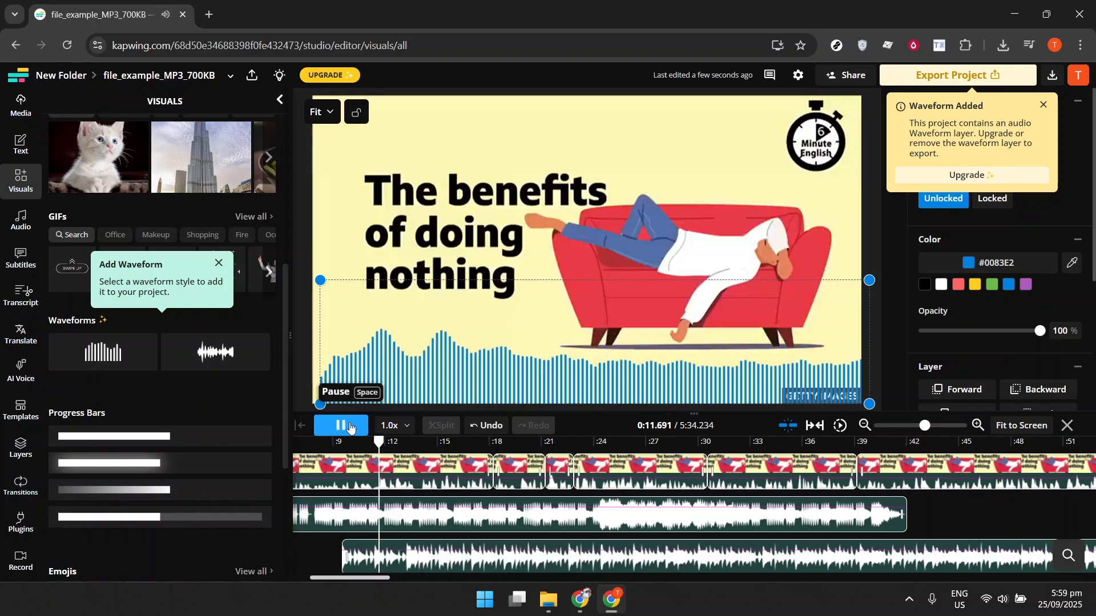
left_click(350, 428)
left_click_drag(443, 371, 439, 372)
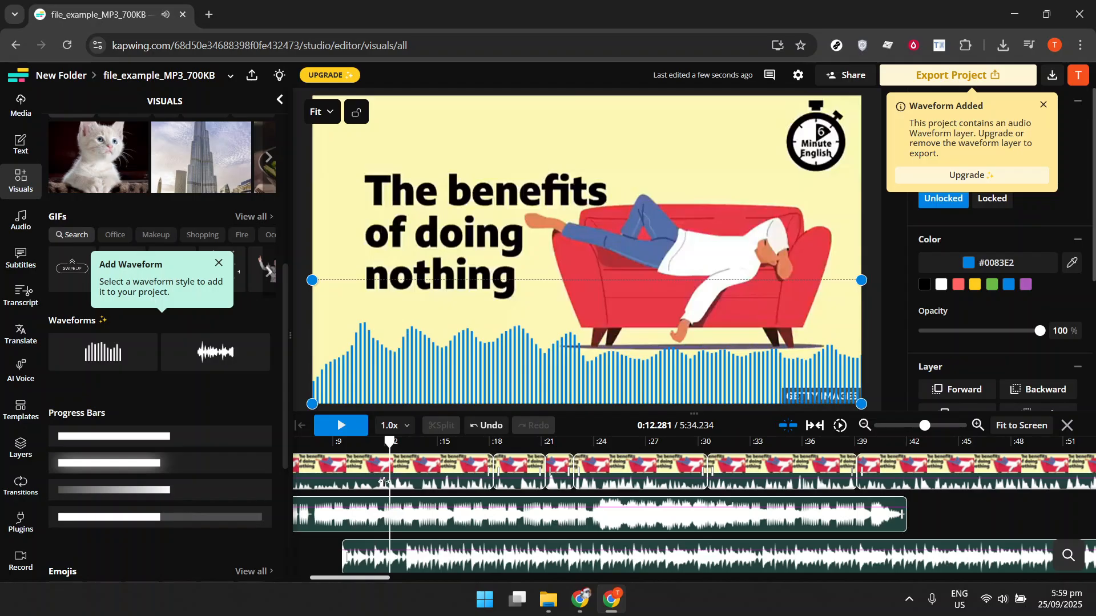
left_click(341, 427)
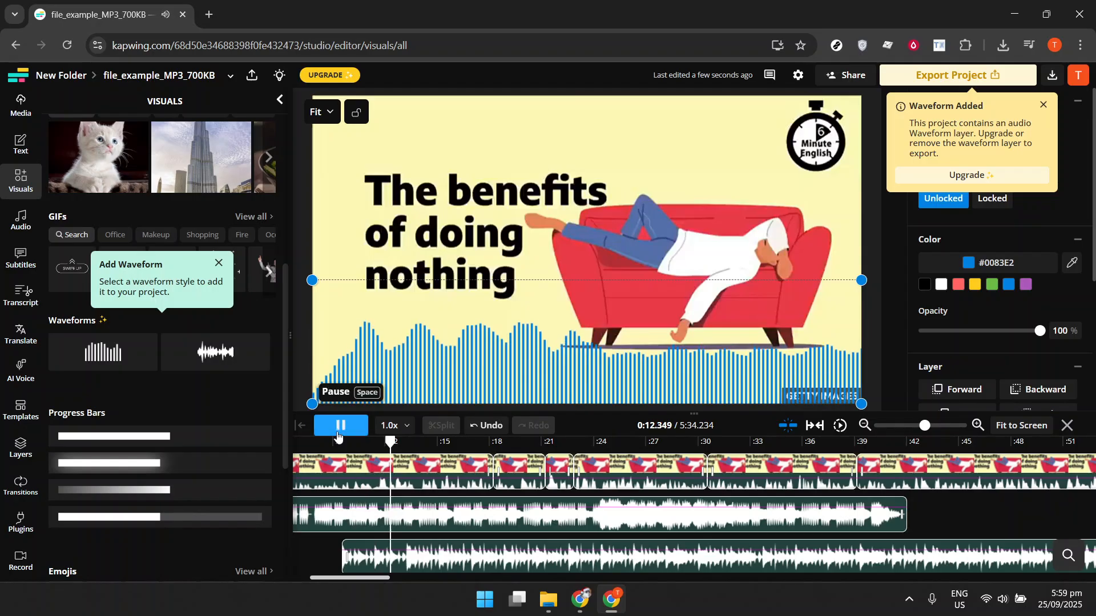